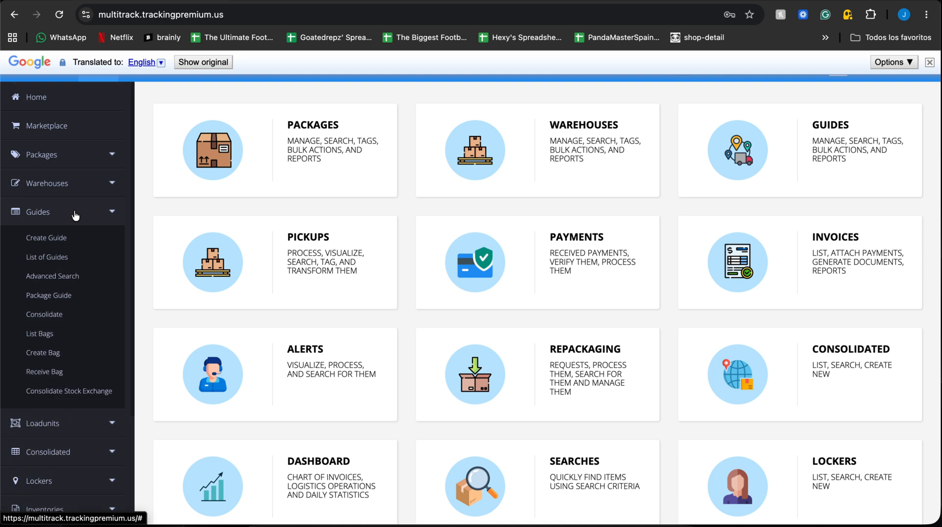
Step: Start a new guide and select the existing customer found by first name as the sender
left_click(43, 239)
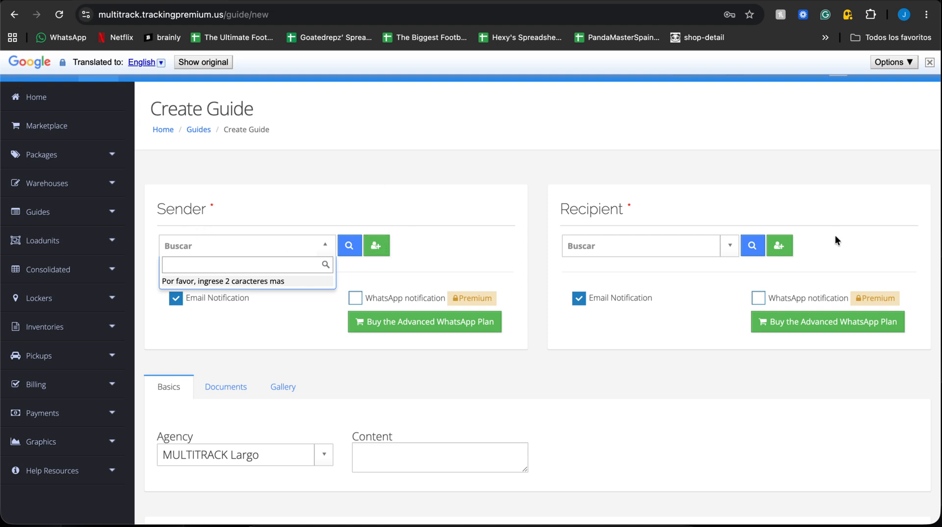
type("paola")
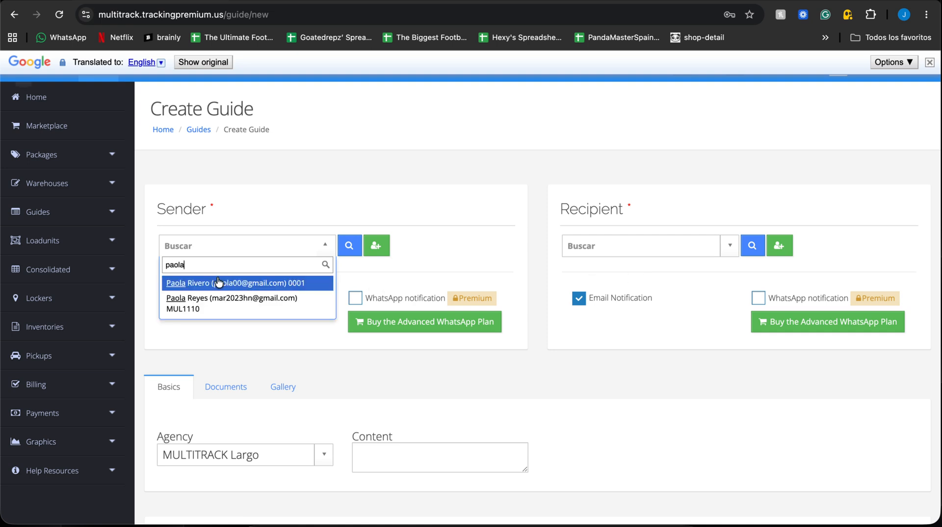
left_click(219, 283)
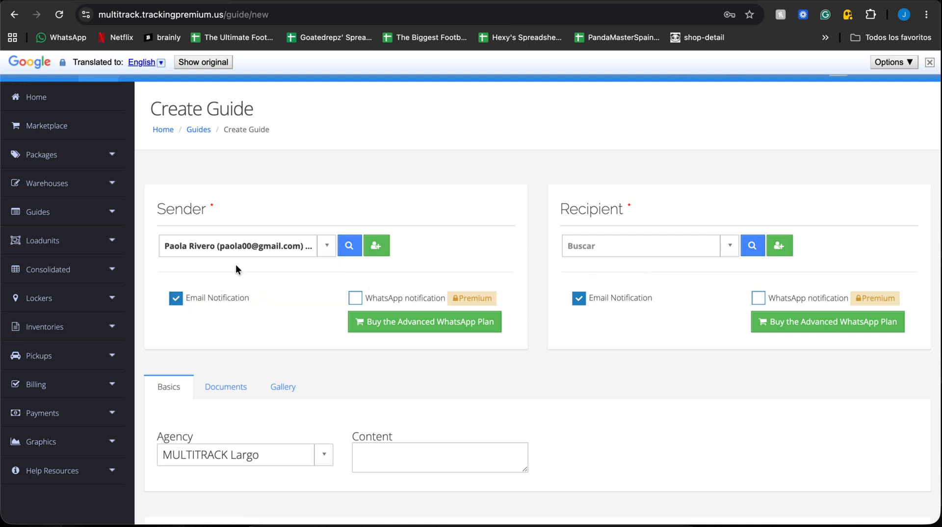
Step: Search the recipients by first name and select the matching existing customer as the guide's recipient
left_click(601, 249)
type("jose")
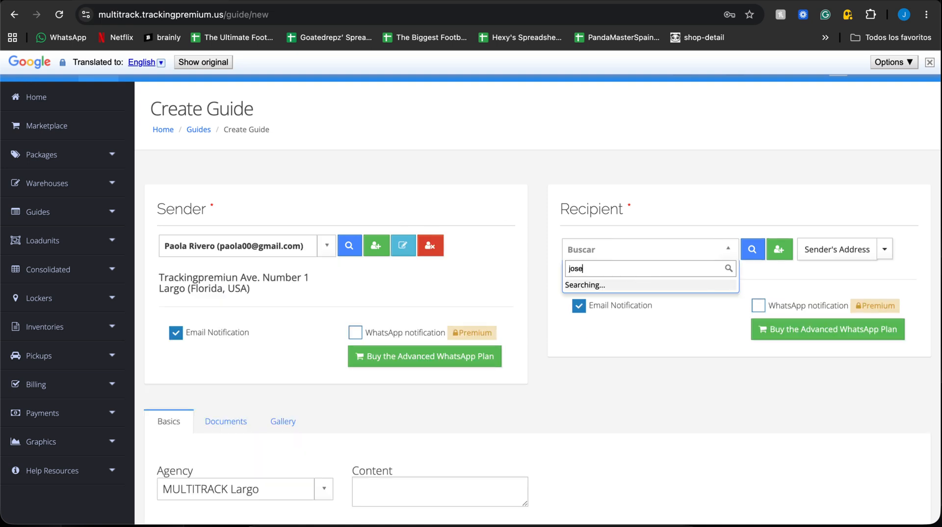
left_click(621, 296)
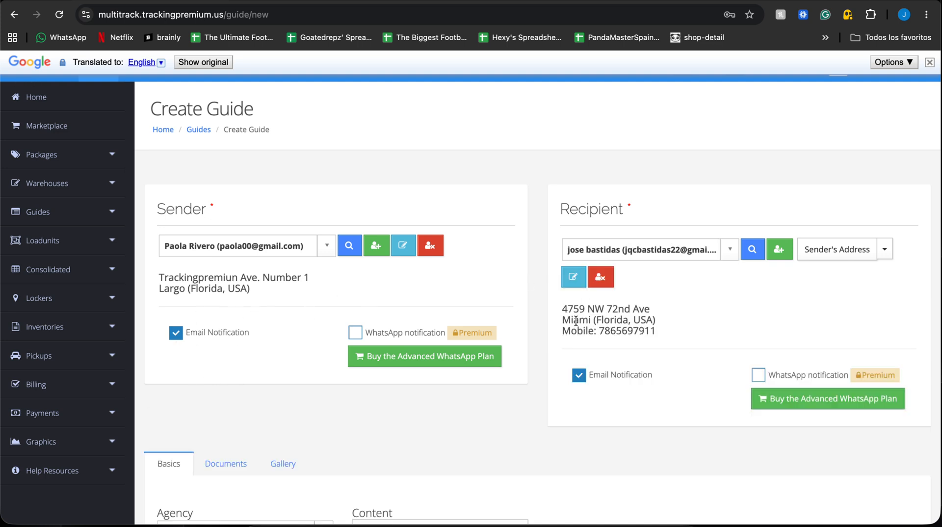
triple_click(784, 400)
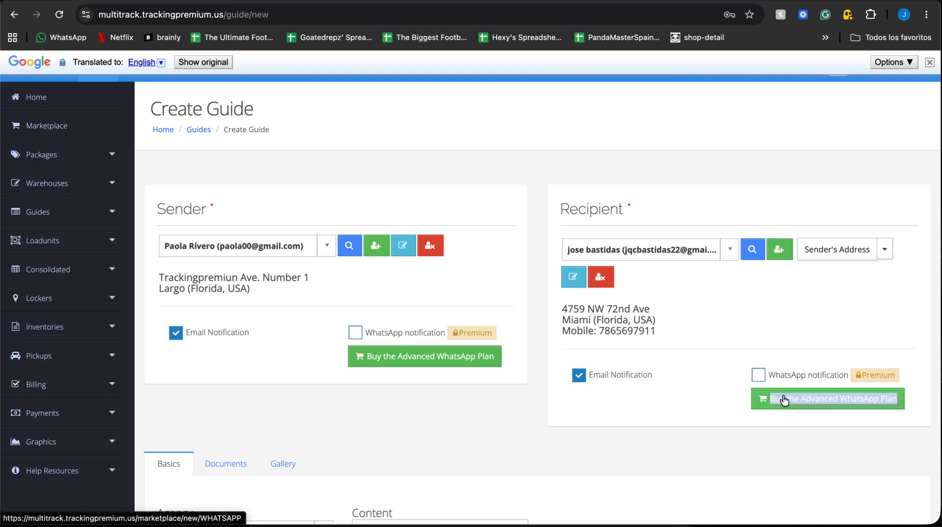
Step: Enter 8765 as the tracking number of the first package
scroll(785, 400, "down", 7)
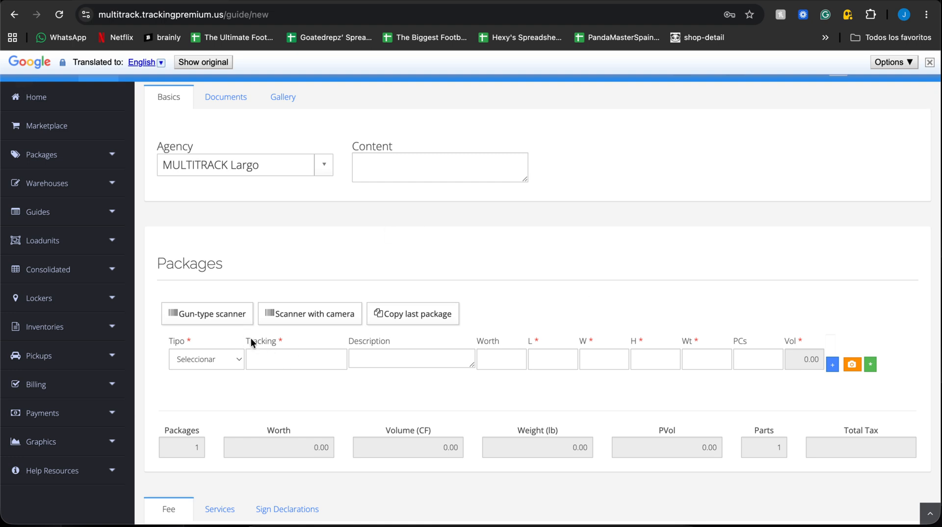
left_click(223, 324)
triple_click(223, 323)
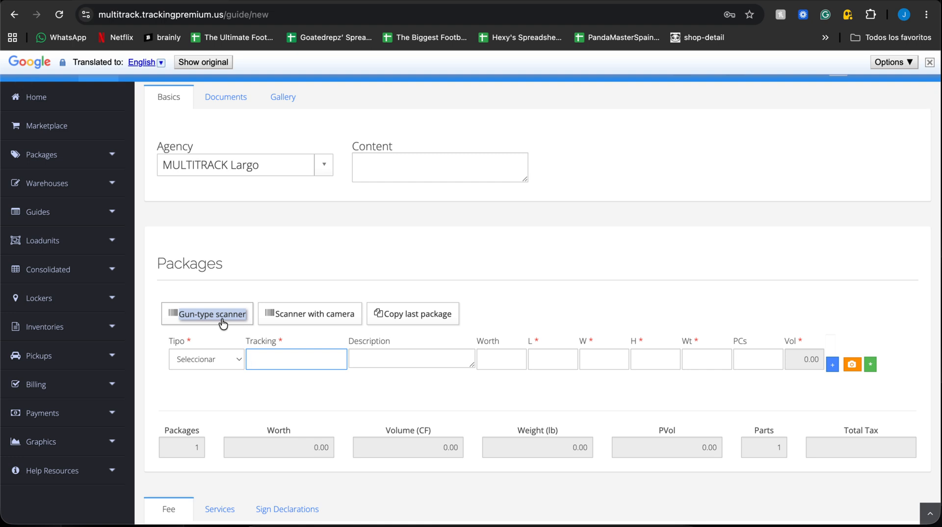
type("9")
key("BackSpace")
type("8765")
Step: Describe the package as "clothes and shoes"
left_click(366, 359)
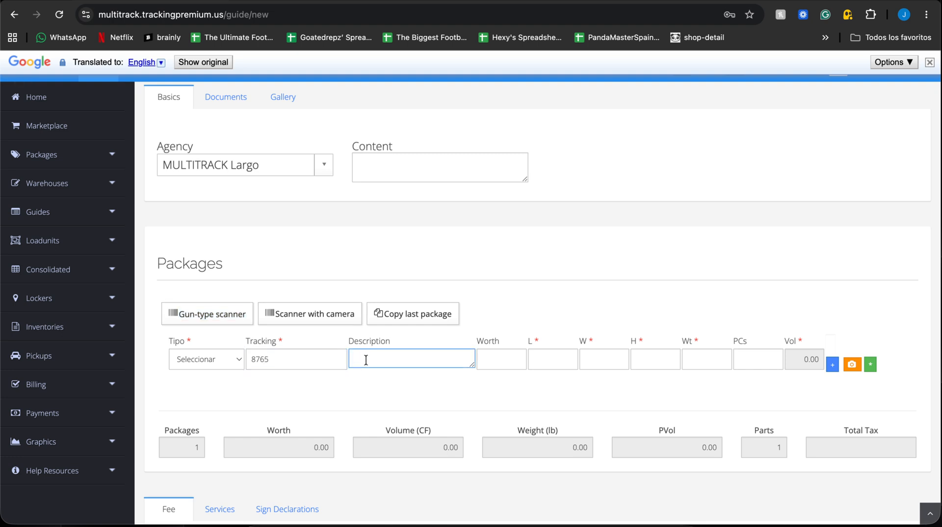
type("clothes and shoes")
Step: Set the package's length, width and height to 10 each
left_click_drag(530, 347, 690, 338)
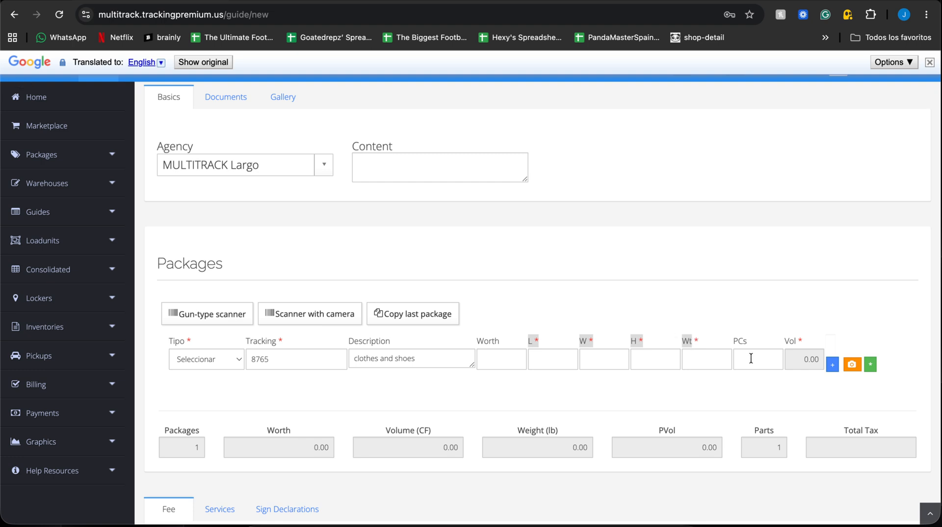
left_click(557, 361)
type("10")
key("Tab")
type("10")
key("Tab")
type("10")
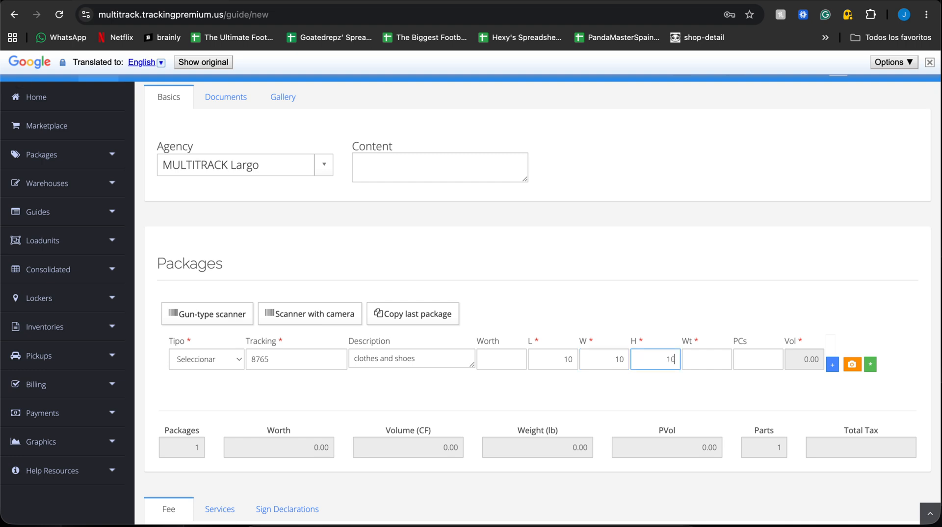
Step: Set the package's weight to 40 and its number of pieces to 1
left_click(699, 363)
type("40")
left_click(749, 367)
type("1")
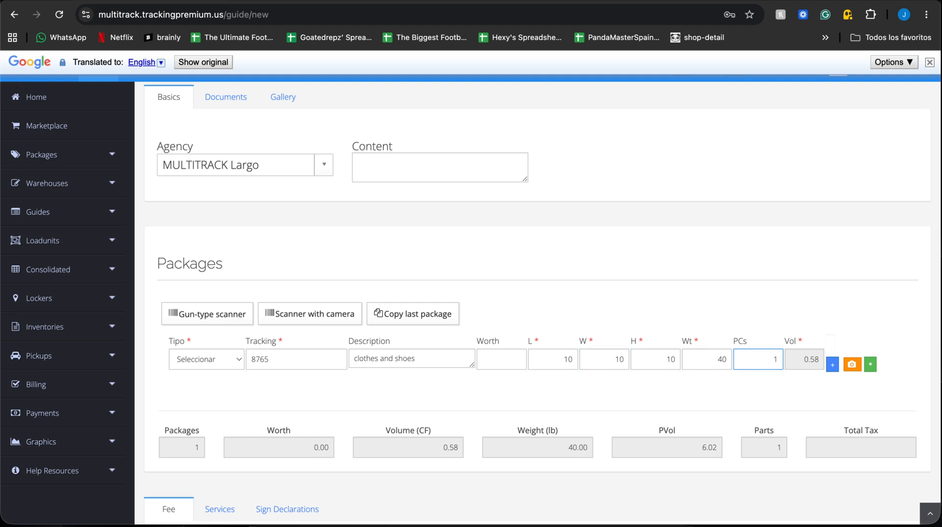
left_click(805, 361)
double_click(806, 360)
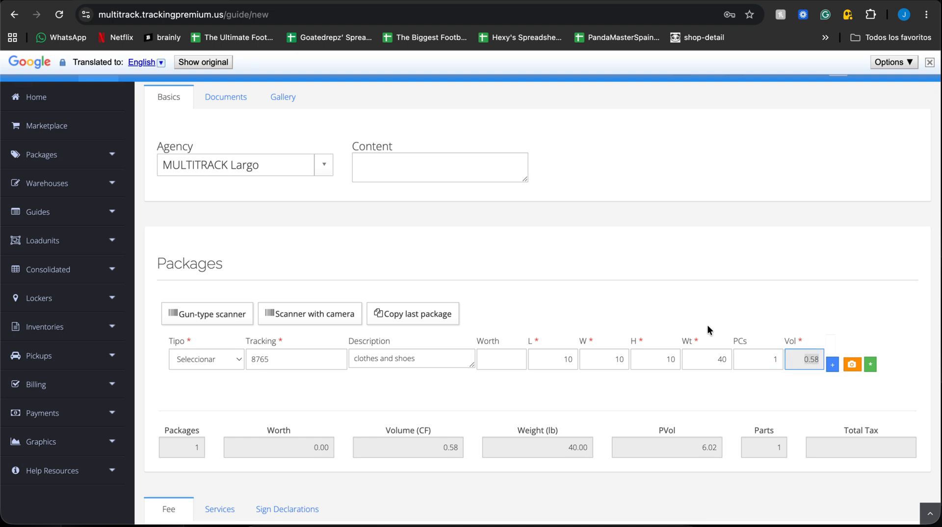
Step: Add a second package row to the guide and remove it again
left_click(833, 365)
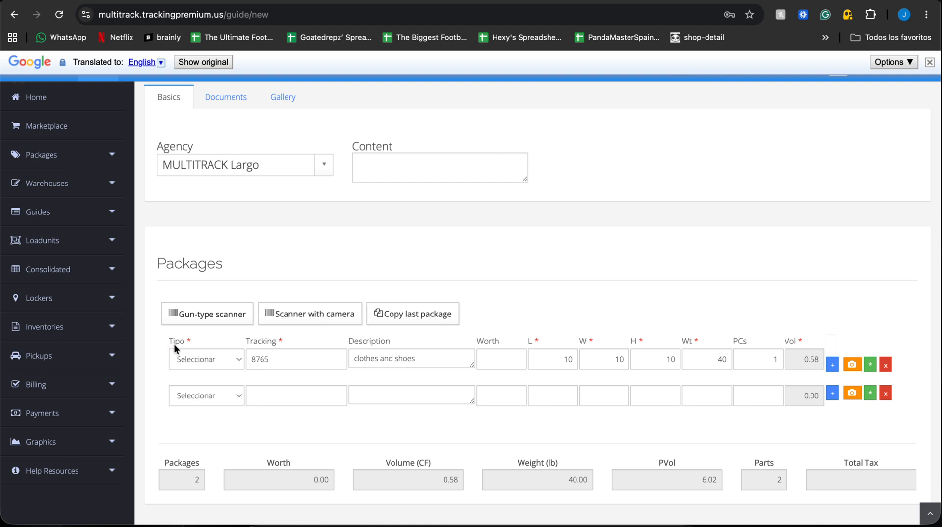
left_click(201, 358)
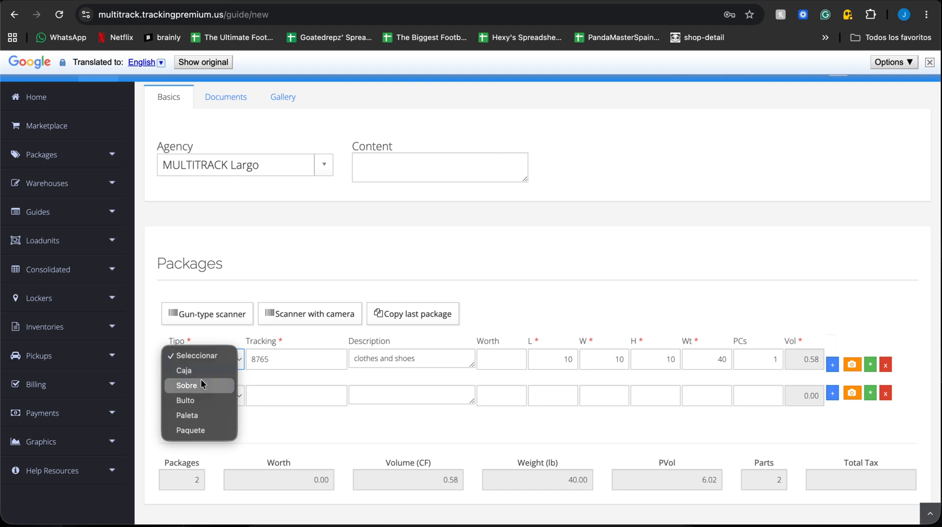
left_click(532, 270)
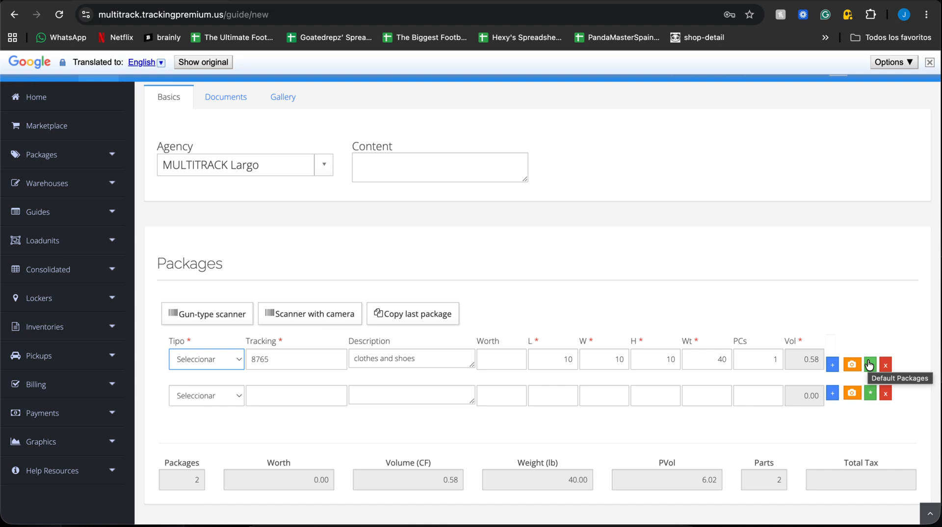
scroll(868, 364, "down", 4)
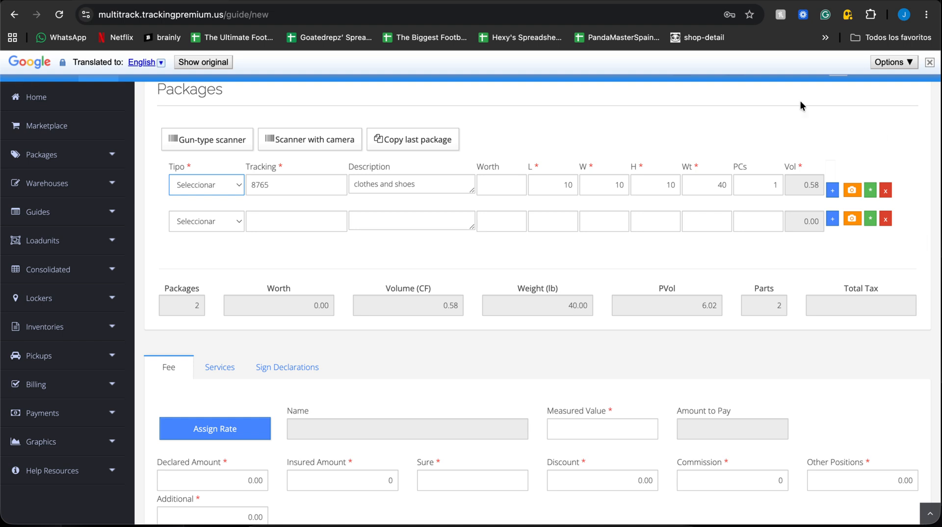
left_click(885, 220)
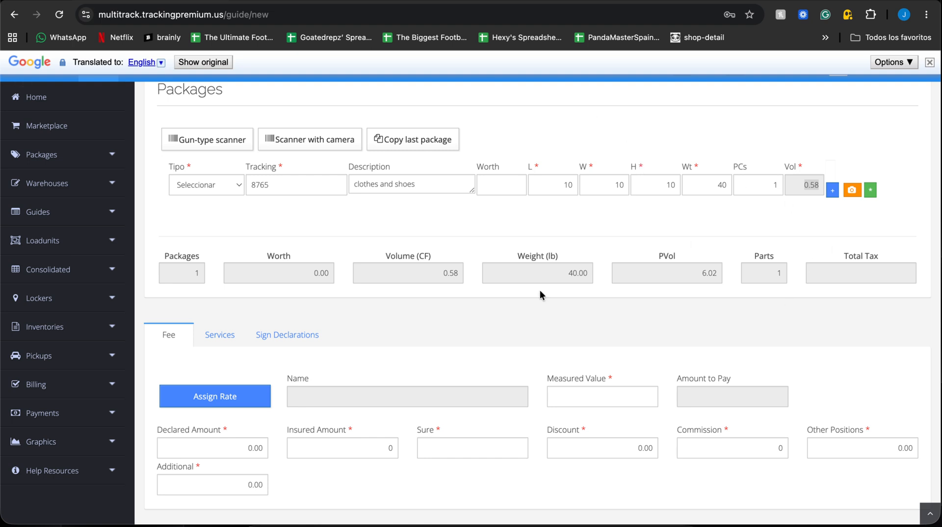
Step: Review the Services and Sign Declarations sections of the guide
scroll(539, 293, "down", 3)
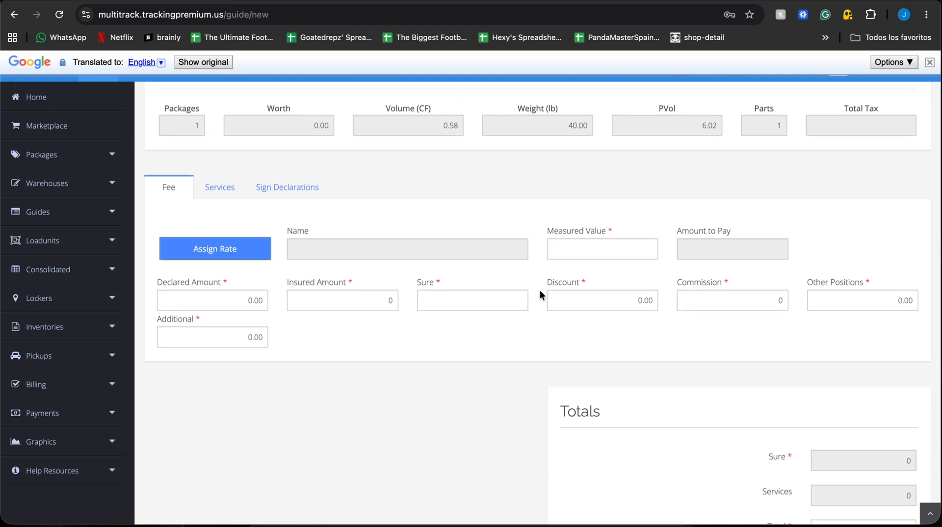
left_click(225, 183)
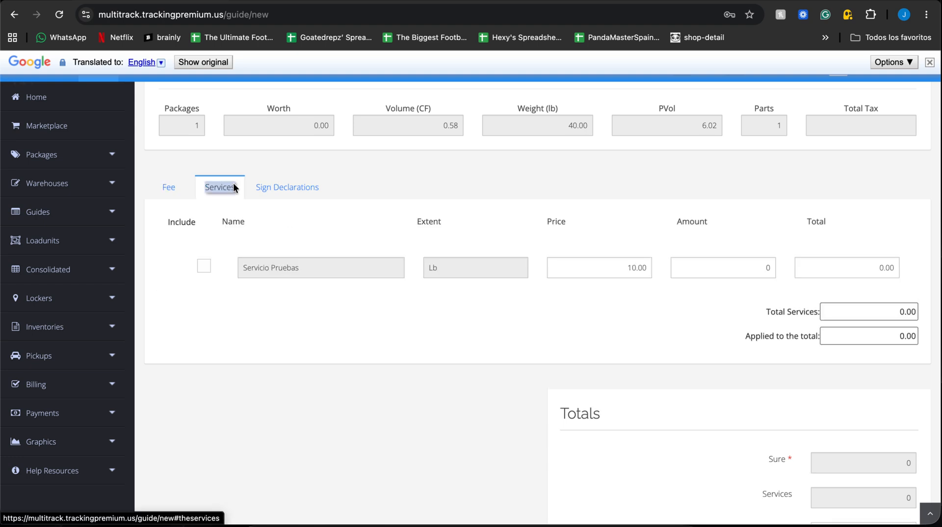
left_click(305, 187)
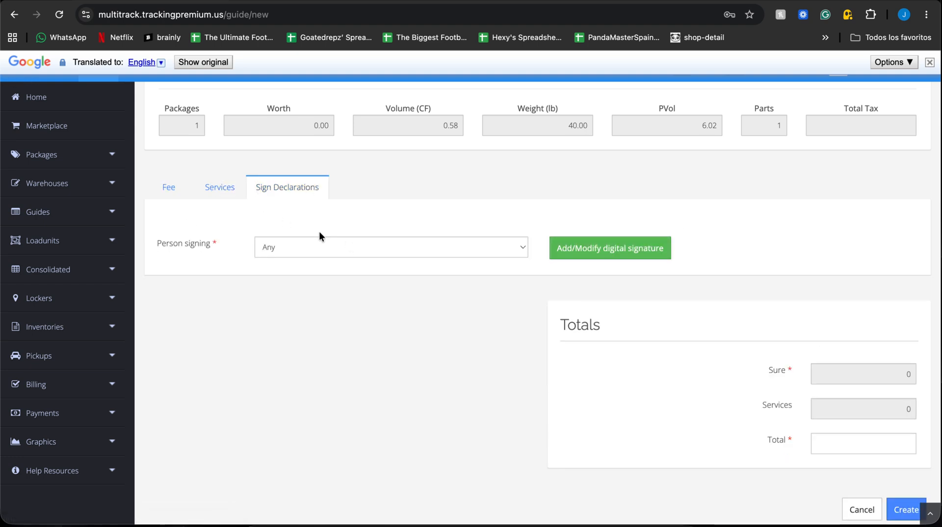
scroll(267, 120, "up", 2)
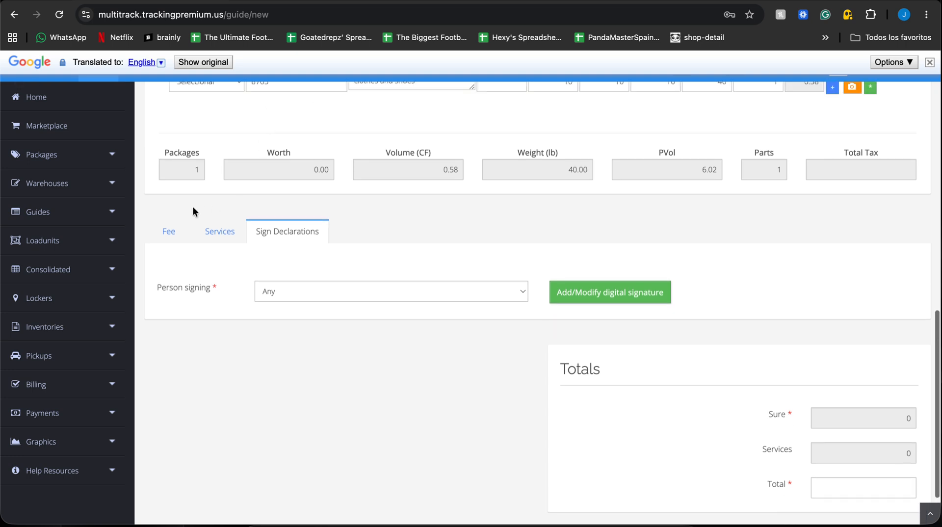
Step: Assign the USA General Airfare rate dated 01/18/2022 to the guide from the price list
left_click(165, 235)
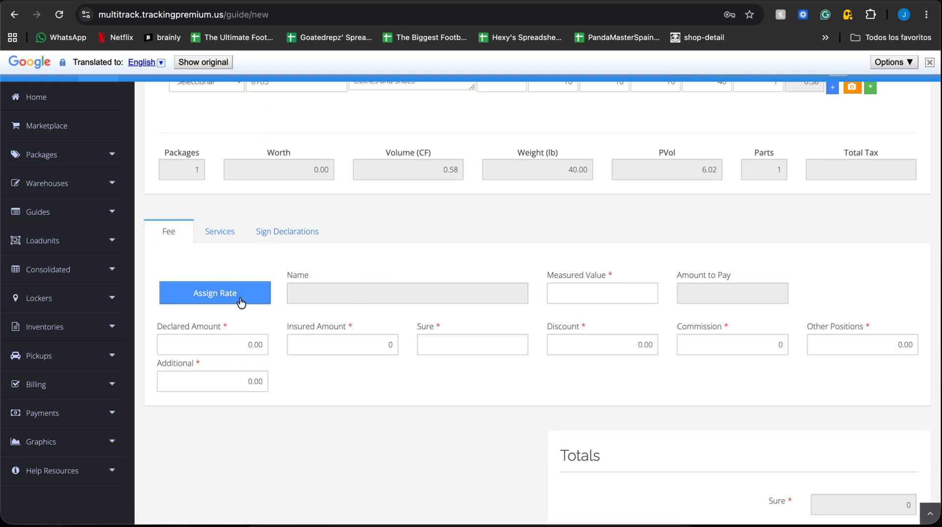
left_click(215, 294)
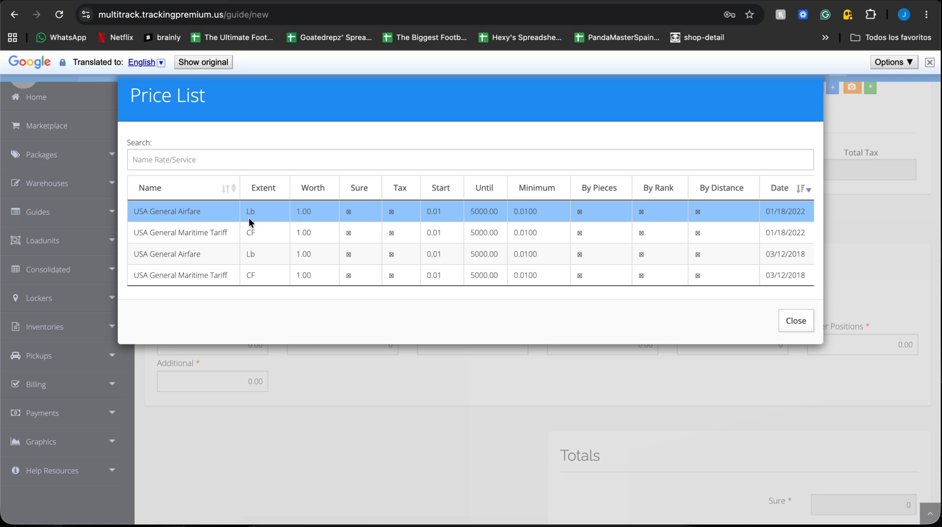
triple_click(200, 211)
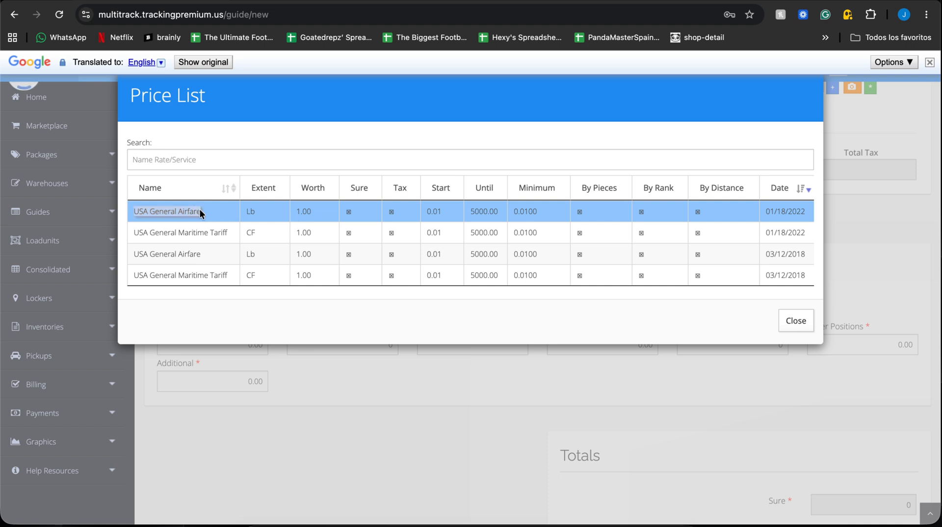
left_click(258, 205)
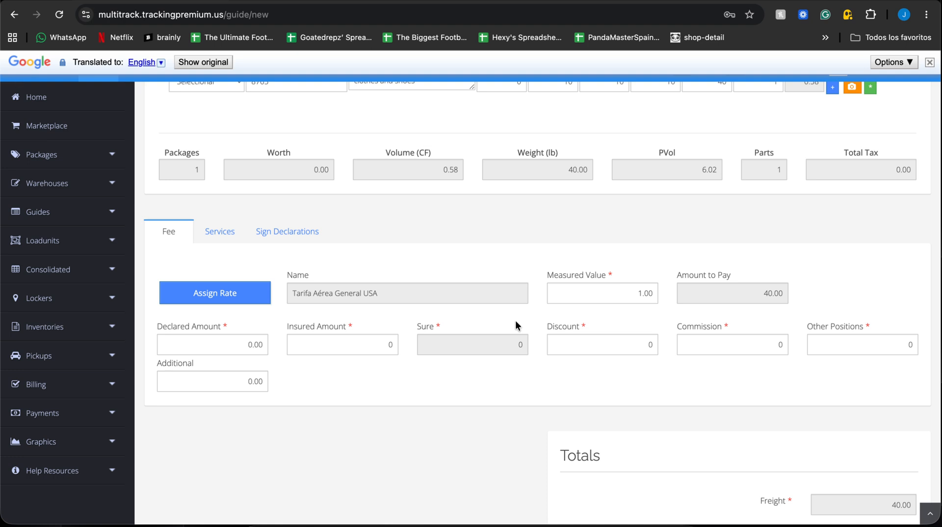
Step: Check the rate's measured value and amount to pay, the guide totals and the available services
triple_click(611, 275)
left_click(698, 281)
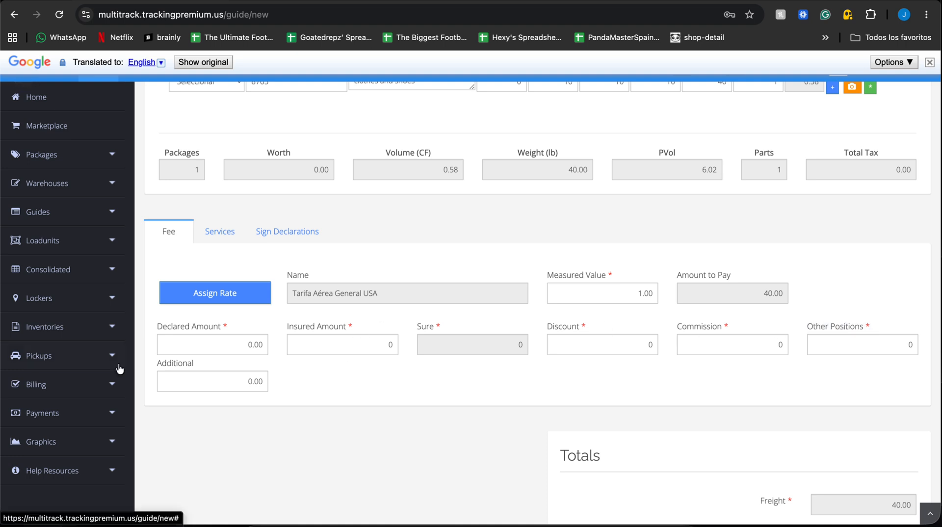
scroll(381, 333, "down", 1)
scroll(381, 334, "down", 2)
scroll(344, 295, "up", 3)
left_click(211, 231)
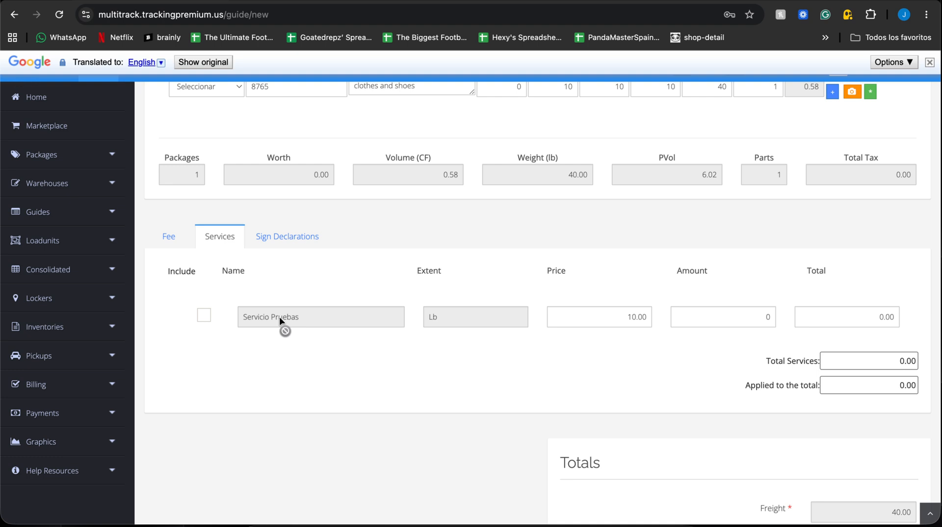
scroll(279, 316, "down", 2)
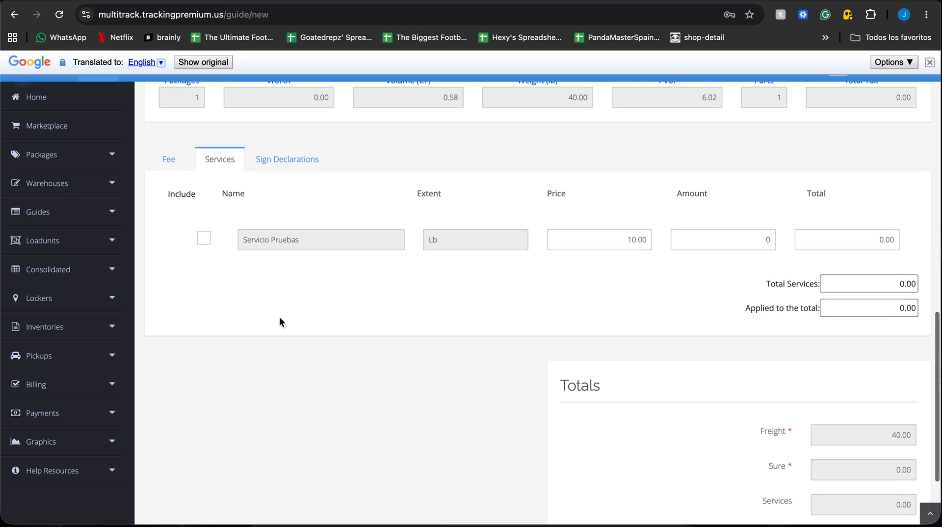
Step: Draw a freehand digital signature for the guide's declarations and accept it
left_click(284, 151)
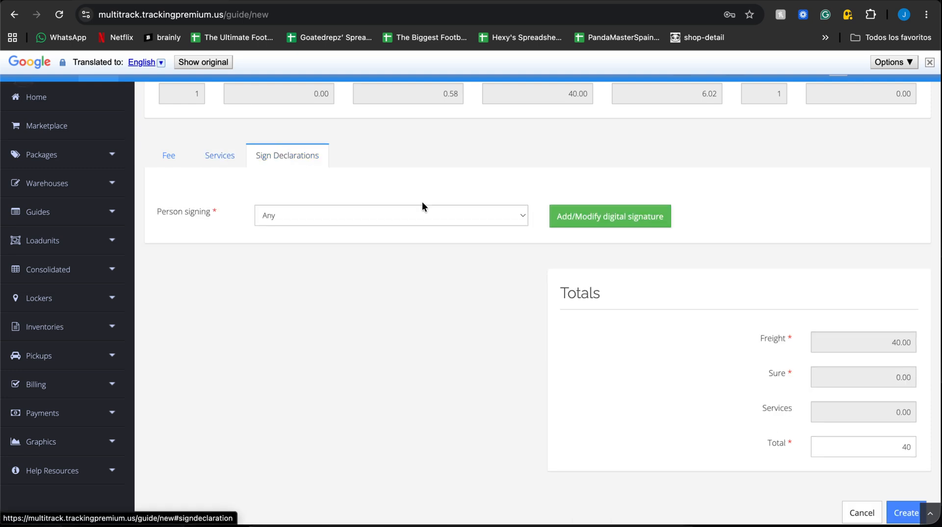
left_click(607, 216)
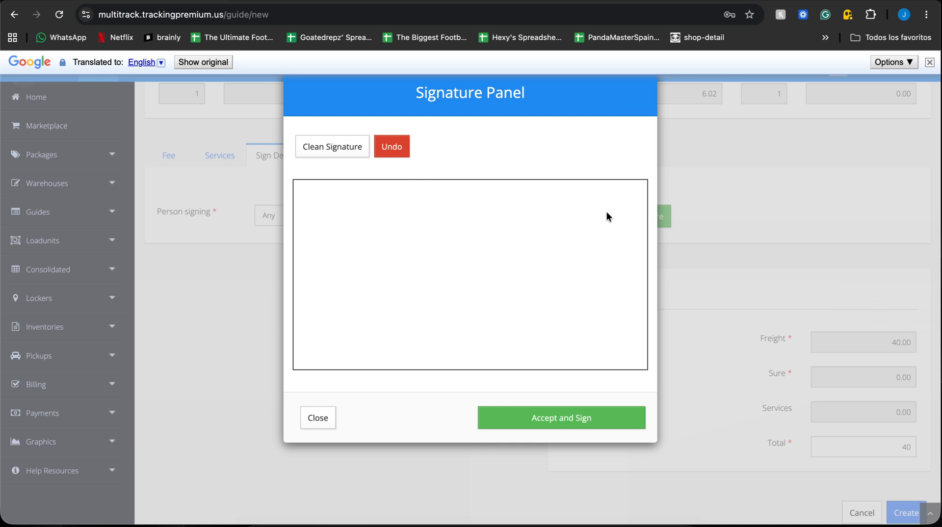
mouse_move(373, 255)
left_mouse_down()
mouse_move(450, 230)
mouse_move(467, 285)
left_mouse_up()
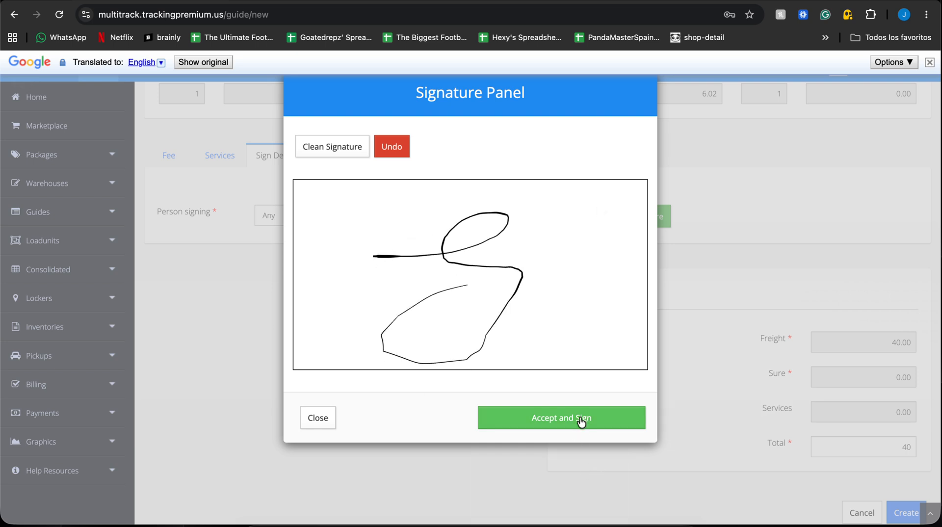
left_click(582, 421)
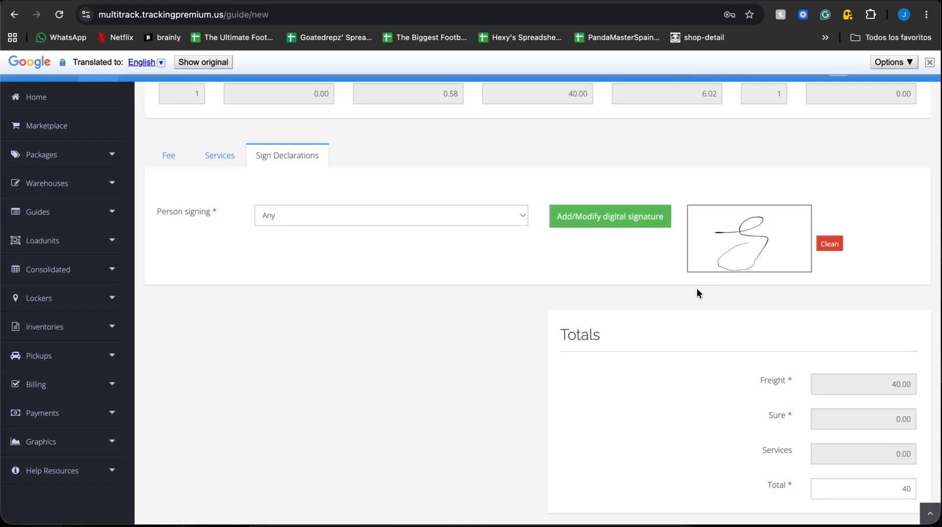
Step: Review the signature and totals and create the guide
scroll(697, 288, "down", 1)
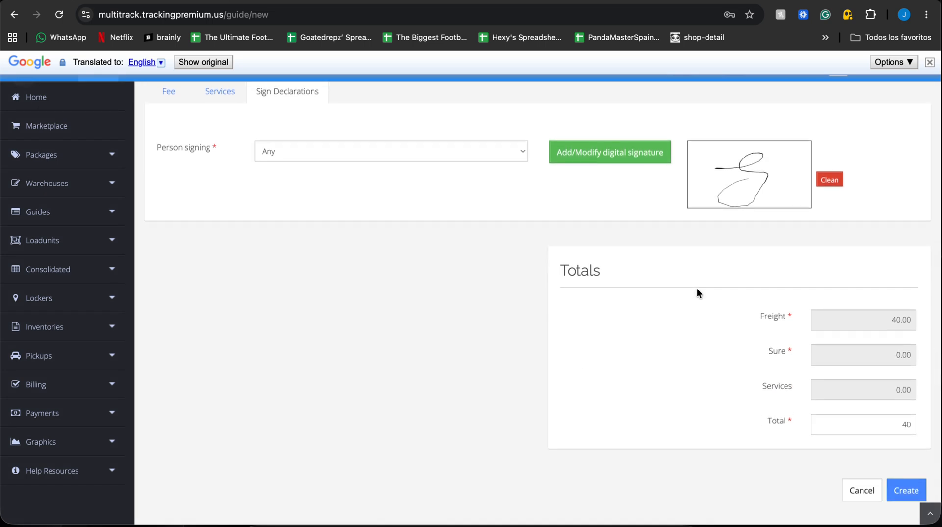
scroll(625, 122, "up", 2)
scroll(644, 132, "down", 2)
left_click(907, 490)
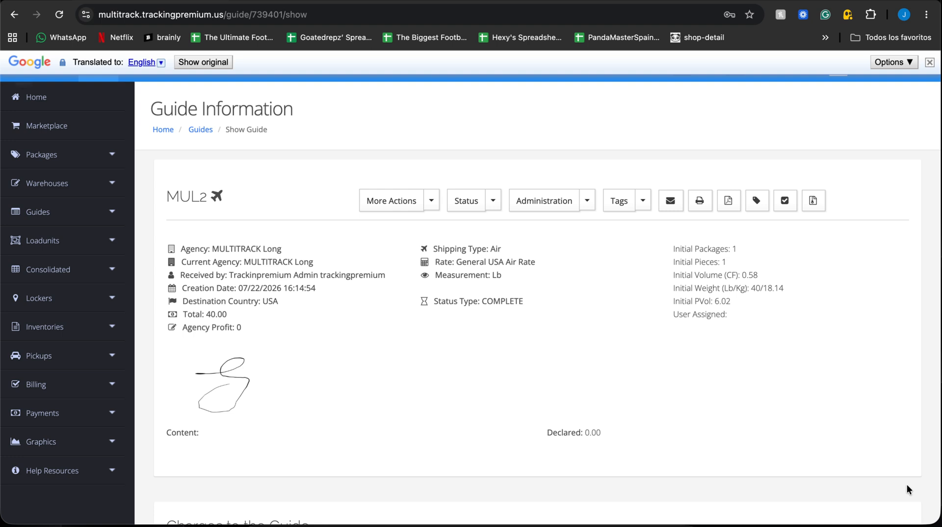
Step: Look through the additional actions and status options offered for the new guide
left_click(430, 202)
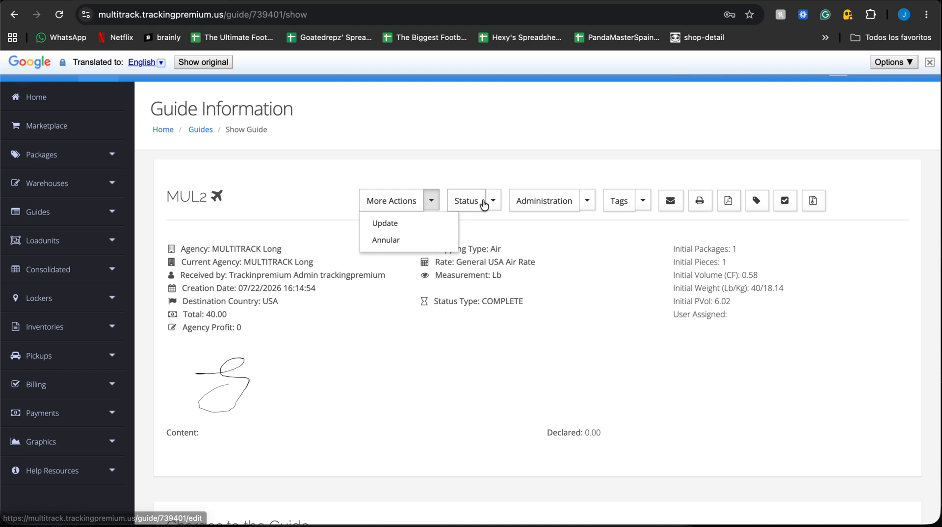
left_click(484, 203)
left_click(493, 203)
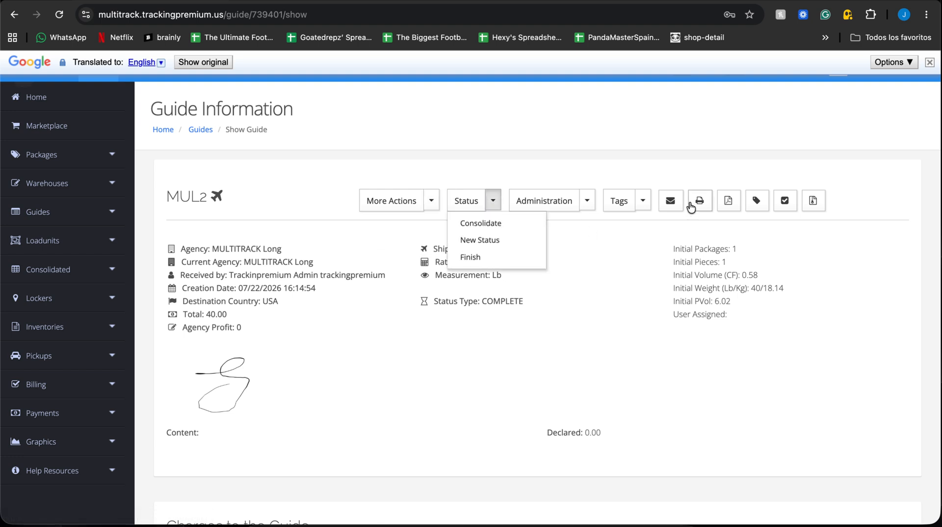
left_click(641, 243)
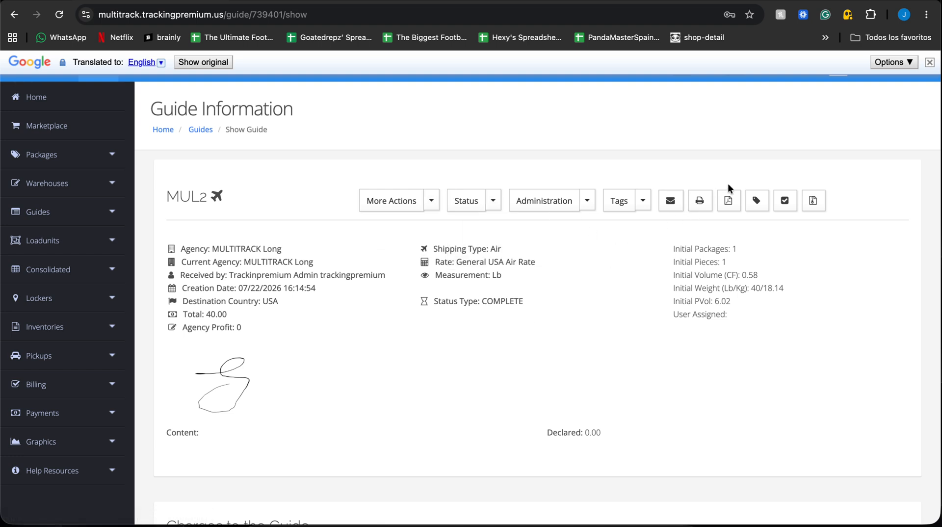
Step: View the new guide's printable shipping label and return to its information page
left_click(756, 201)
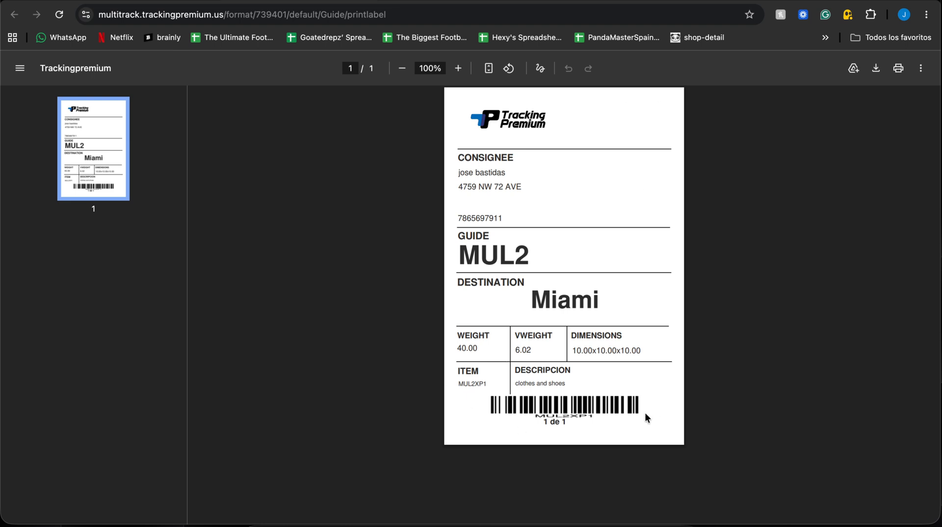
left_click(98, 1)
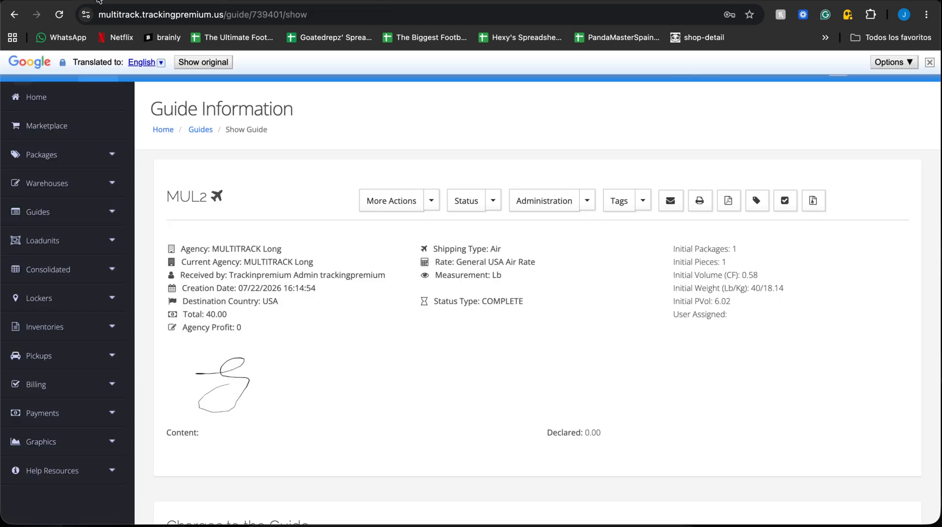